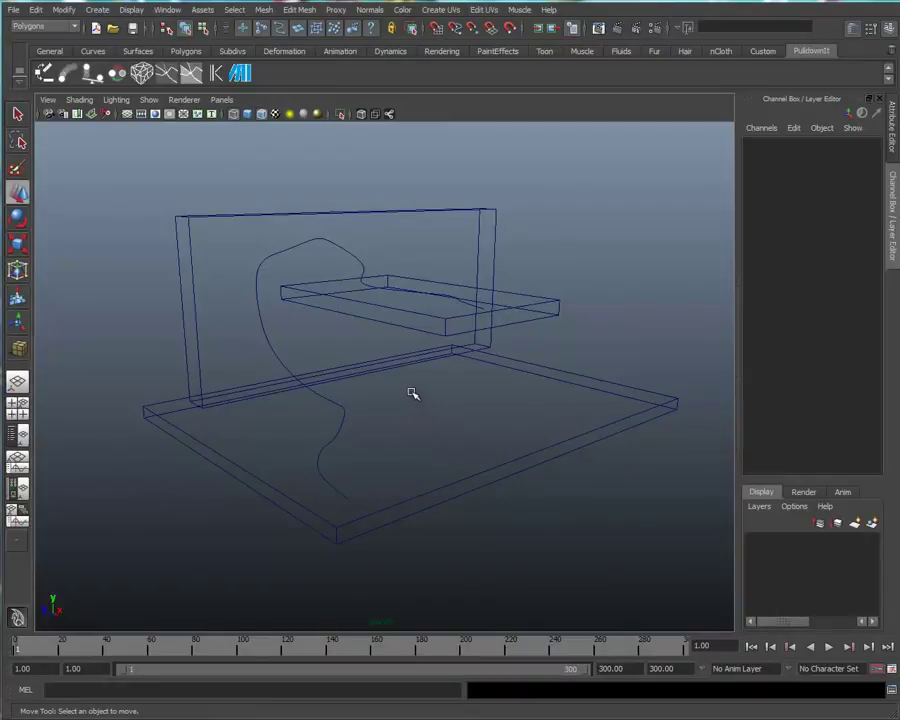
Step: Set up a path-based shatter along curve1 with 300 shards, a cracker object and new material on cut faces
{"action": "mouse_move", "coordinate": [428, 402]}
{"action": "left_mouse_down", "text": "alt"}
{"action": "mouse_move", "coordinate": [424, 414]}
{"action": "mouse_move", "coordinate": [418, 406]}
{"action": "mouse_move", "coordinate": [434, 402]}
{"action": "left_mouse_up", "text": "alt"}
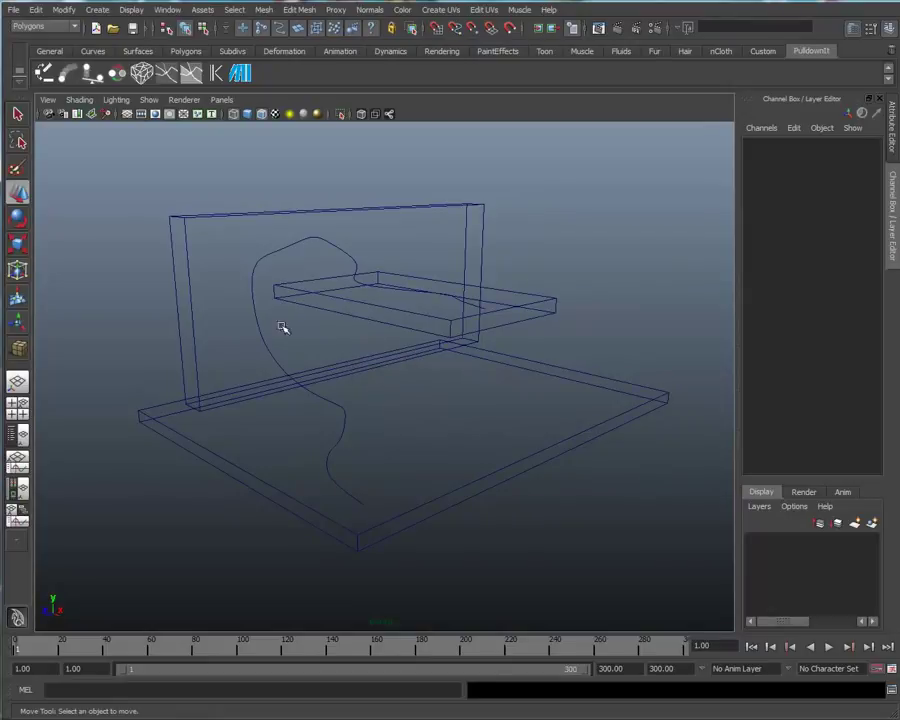
{"action": "mouse_move", "coordinate": [436, 406]}
{"action": "left_mouse_down", "text": "alt"}
{"action": "mouse_move", "coordinate": [431, 417]}
{"action": "mouse_move", "coordinate": [422, 406]}
{"action": "left_mouse_up", "text": "alt"}
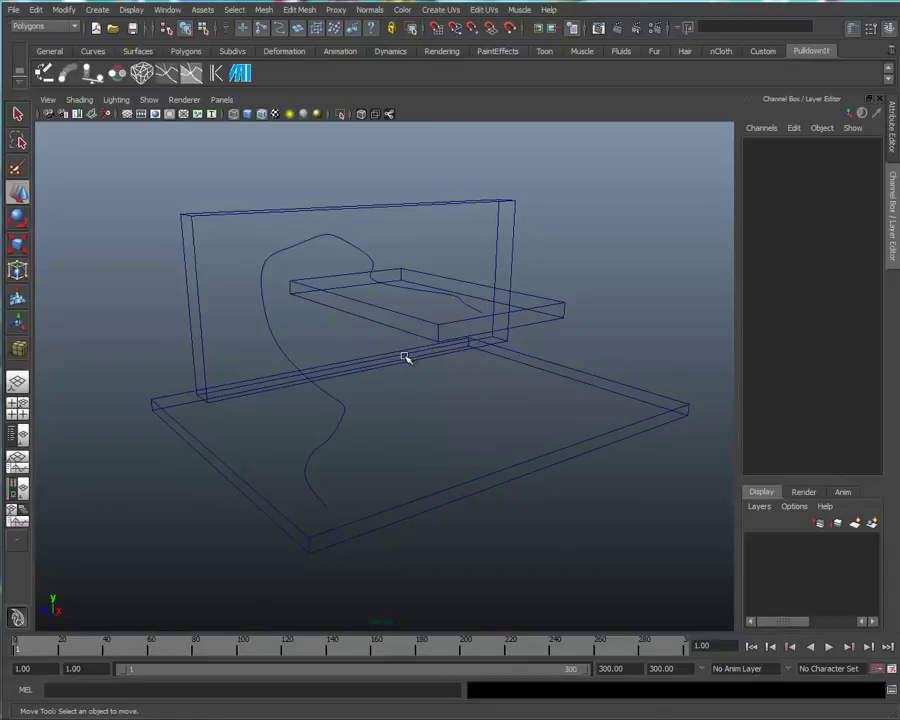
{"action": "mouse_move", "coordinate": [406, 358]}
{"action": "left_mouse_down", "text": "alt"}
{"action": "mouse_move", "coordinate": [406, 372]}
{"action": "mouse_move", "coordinate": [423, 371]}
{"action": "mouse_move", "coordinate": [416, 368]}
{"action": "left_mouse_up", "text": "alt"}
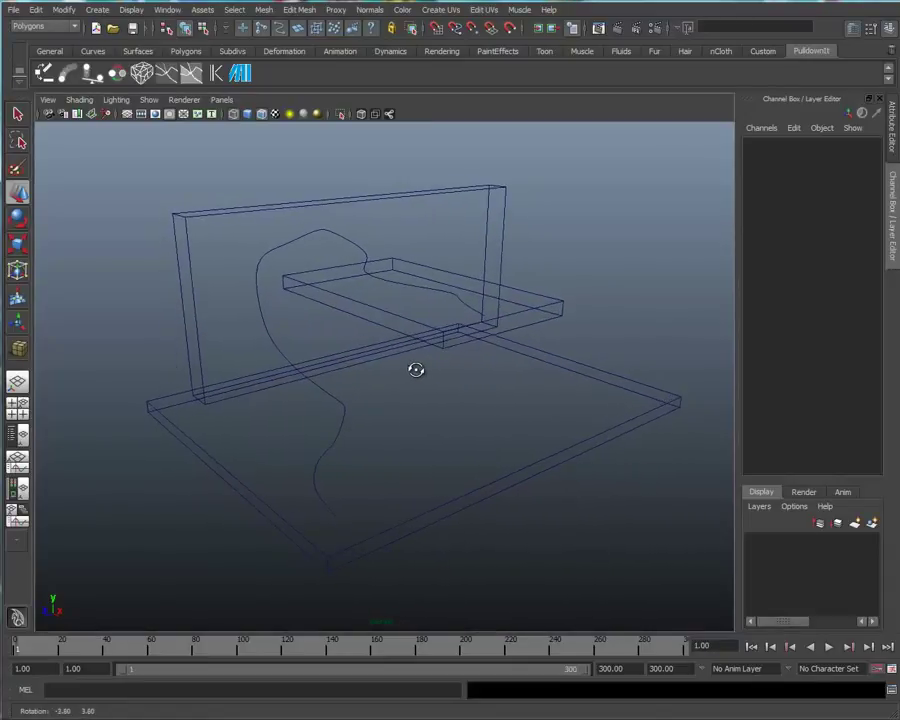
{"action": "left_click_drag", "start_coordinate": [303, 322], "coordinate": [236, 356]}
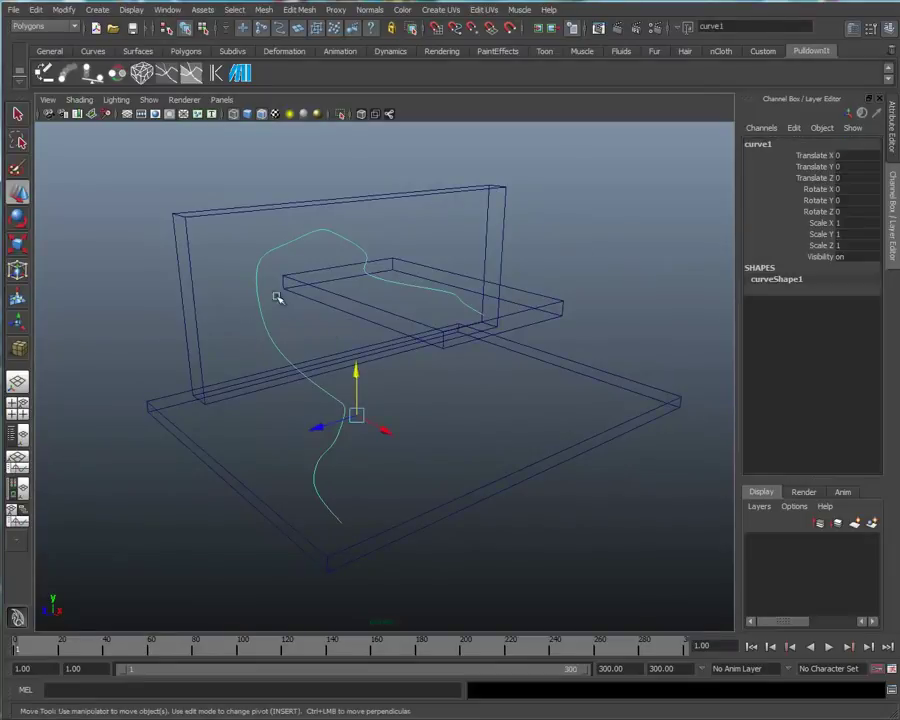
{"action": "left_click", "coordinate": [142, 73]}
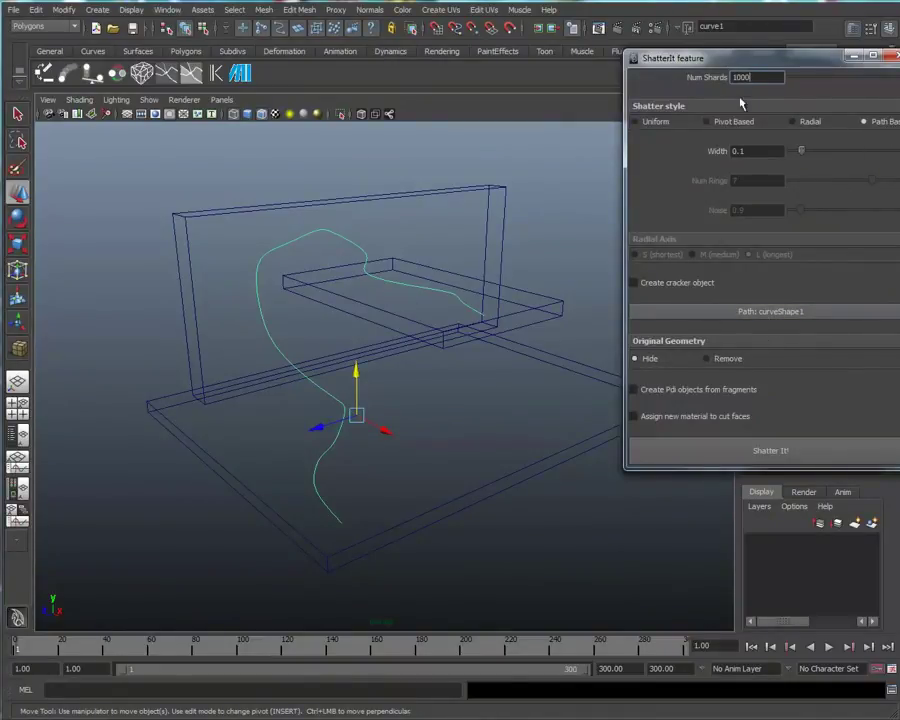
{"action": "left_click_drag", "start_coordinate": [773, 75], "coordinate": [714, 77]}
{"action": "type", "text": "30"}
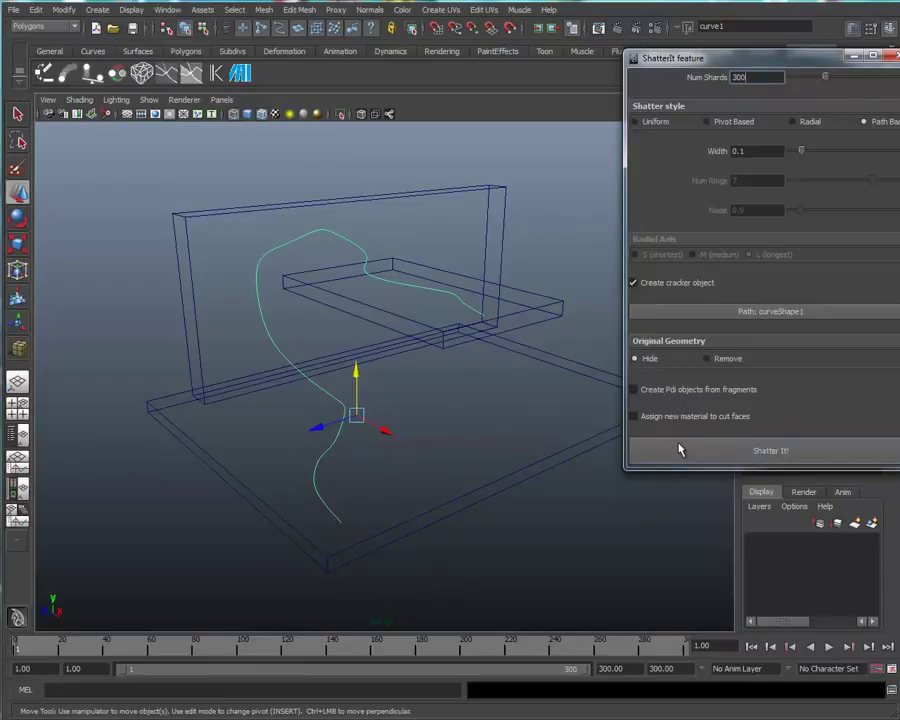
{"action": "left_click", "coordinate": [633, 416]}
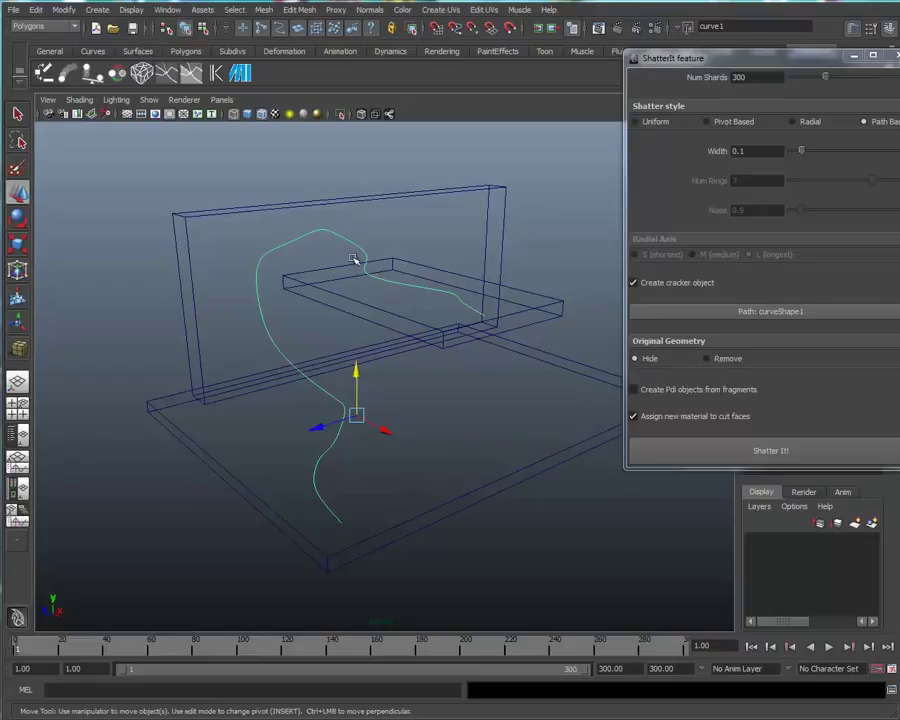
Step: Shatter the combined wall, shelf and floor mesh with the path-based settings
{"action": "left_click", "coordinate": [724, 459]}
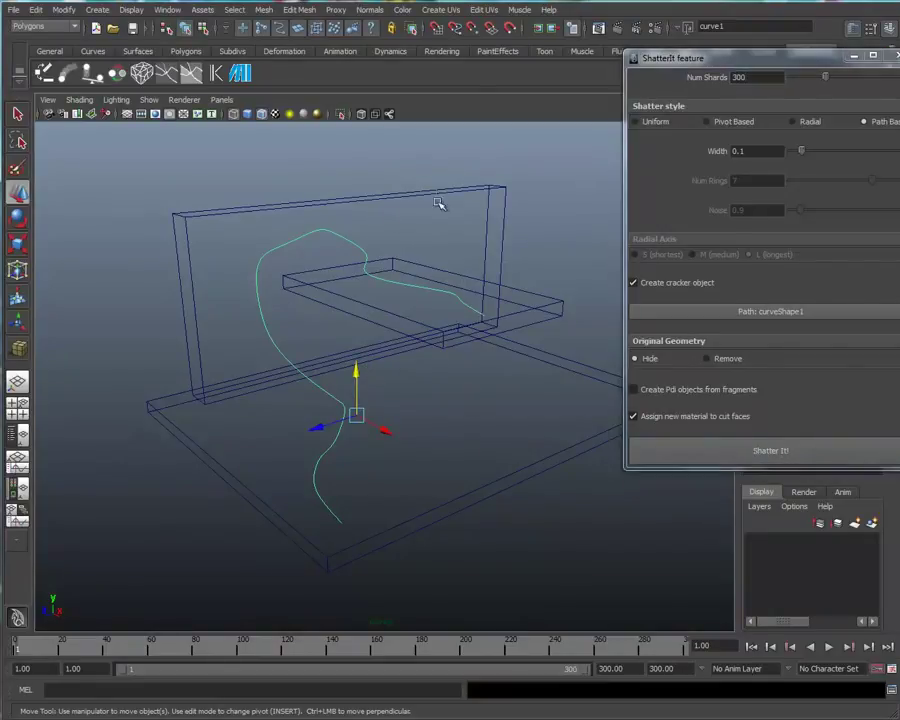
{"action": "left_click", "coordinate": [438, 204]}
{"action": "left_click", "coordinate": [736, 451]}
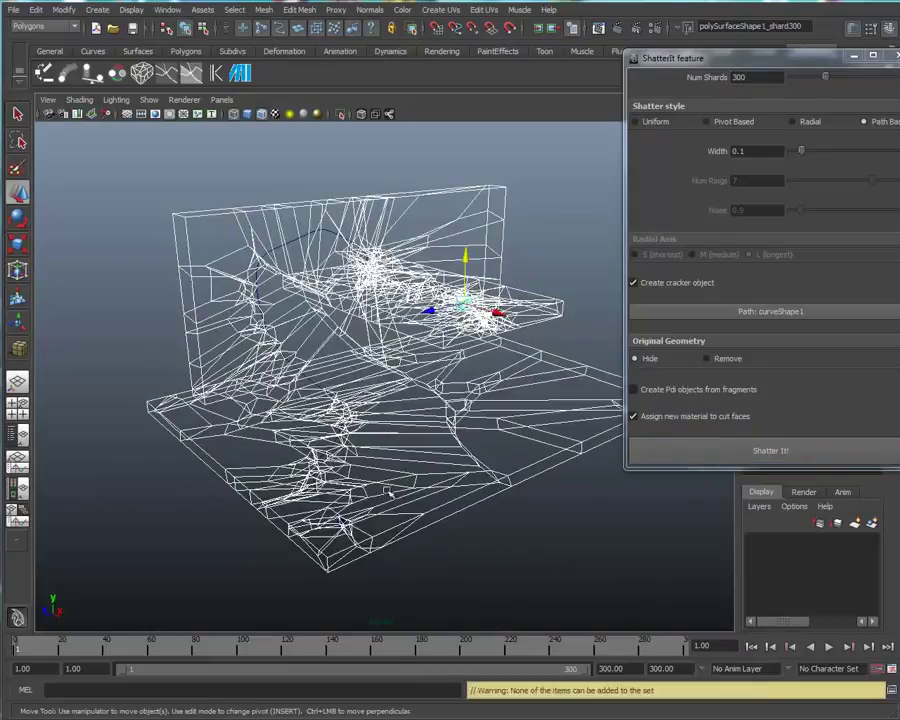
Step: Unhide the ground slab and position it just beneath the shattered floor in the side view
{"action": "left_click_drag", "start_coordinate": [347, 287], "coordinate": [319, 592], "text": "alt"}
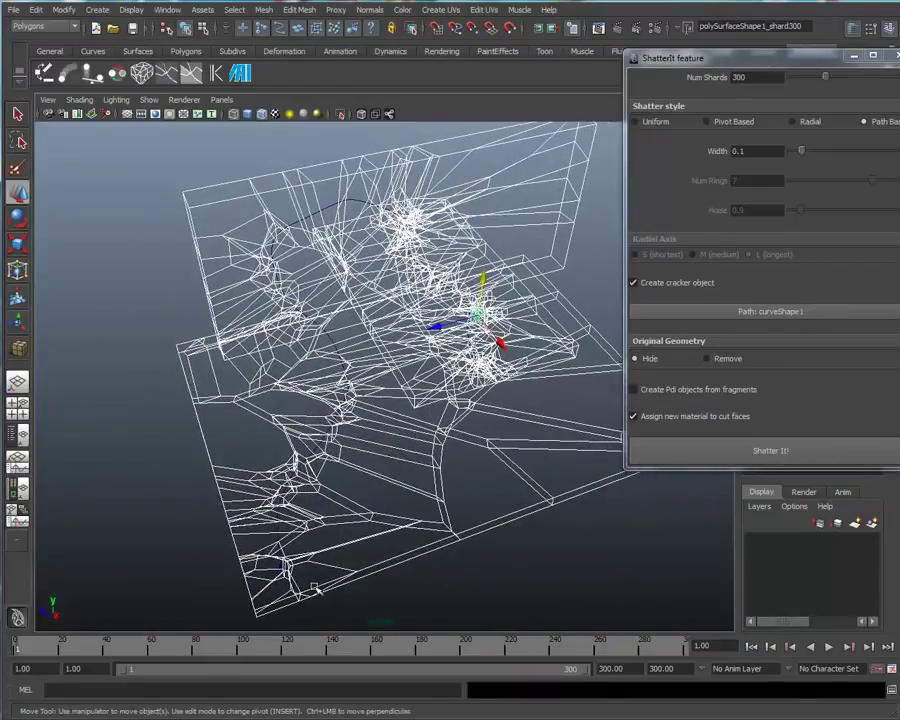
{"action": "left_click_drag", "start_coordinate": [482, 383], "coordinate": [510, 511], "text": "alt"}
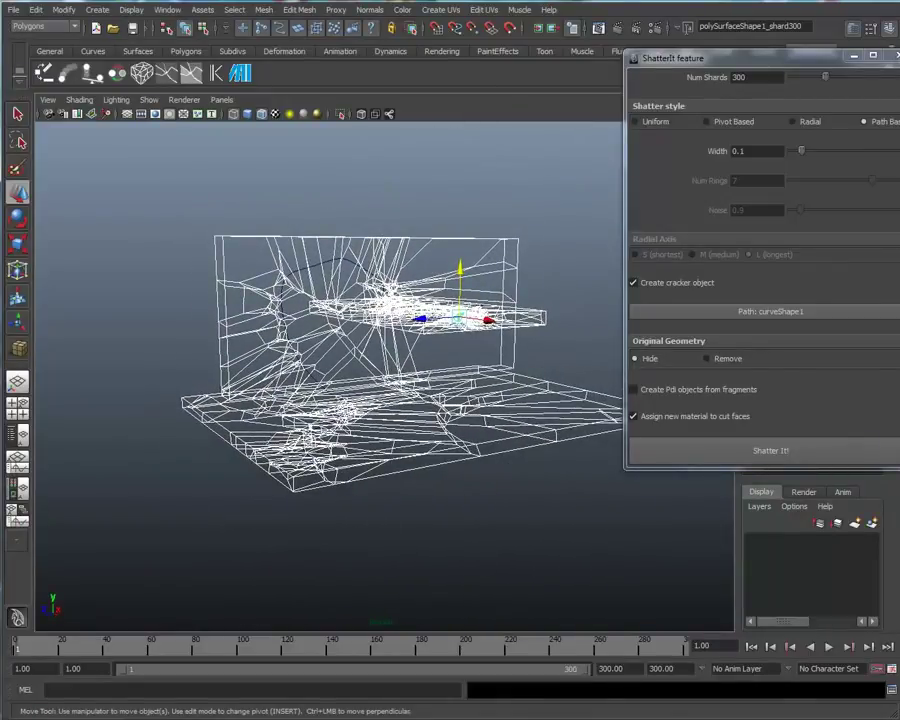
{"action": "key", "text": "shift+h"}
{"action": "left_click_drag", "start_coordinate": [392, 283], "coordinate": [203, 125], "text": "alt"}
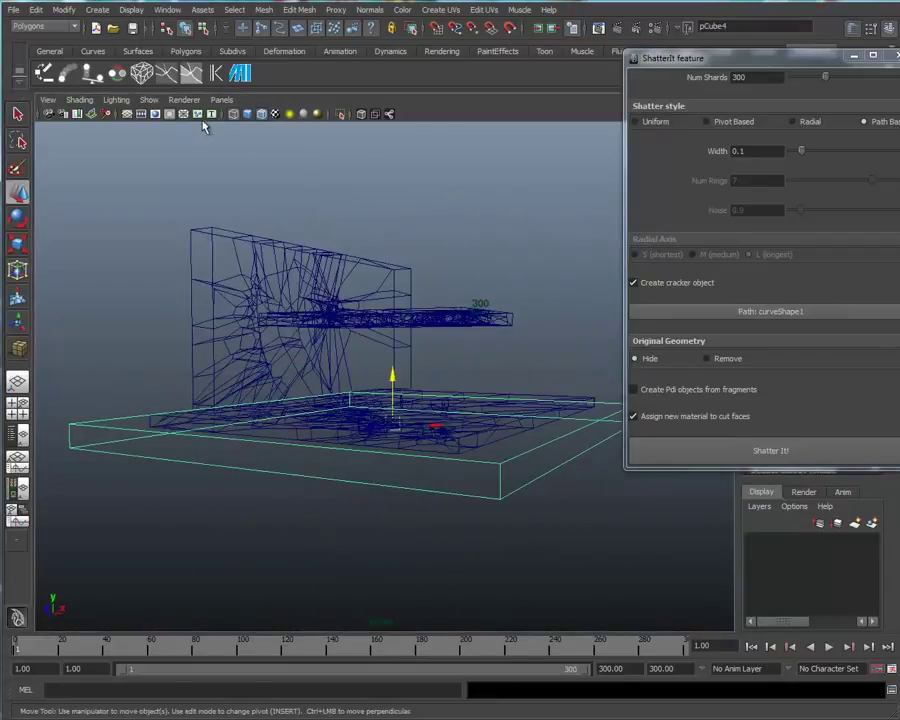
{"action": "left_click", "coordinate": [221, 100]}
{"action": "mouse_move", "coordinate": [245, 146]}
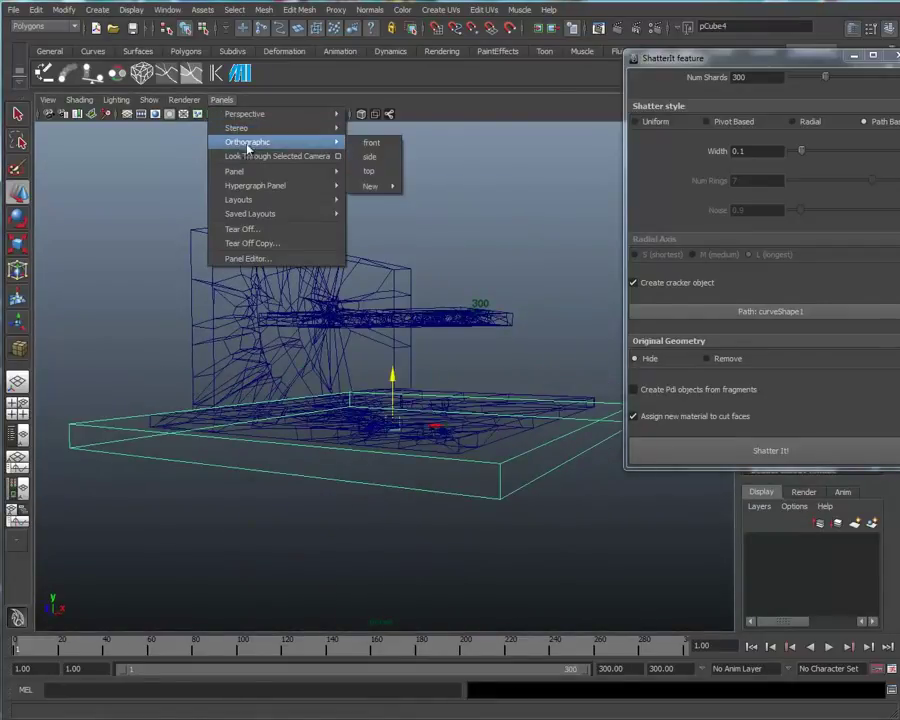
{"action": "left_click", "coordinate": [378, 155]}
{"action": "right_click_drag", "start_coordinate": [411, 355], "coordinate": [899, 432], "text": "alt"}
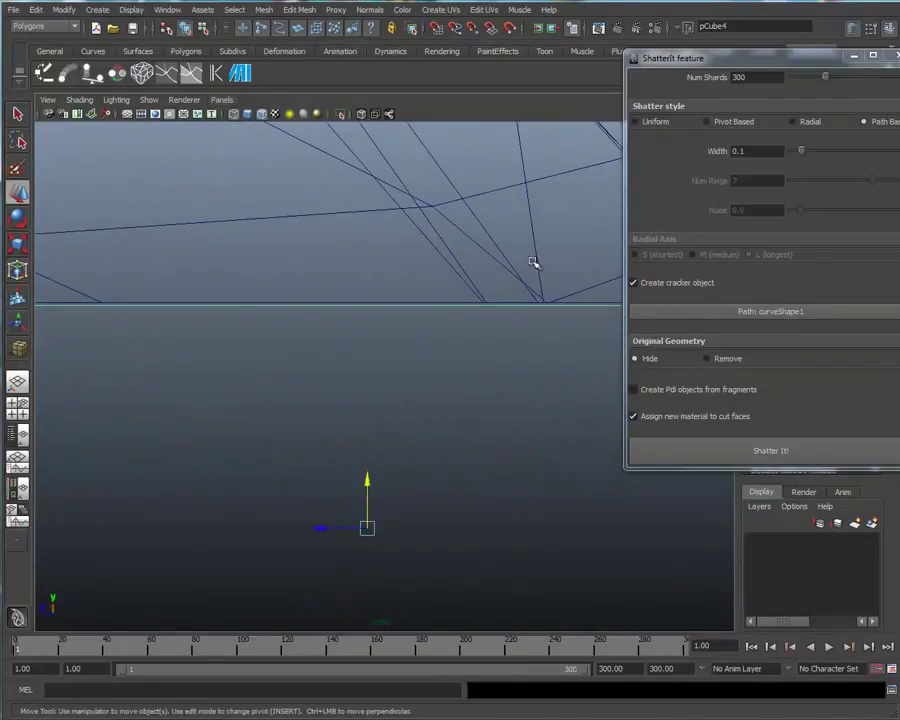
{"action": "left_click_drag", "start_coordinate": [368, 482], "coordinate": [391, 482]}
{"action": "right_click_drag", "start_coordinate": [416, 461], "coordinate": [193, 458], "text": "alt"}
{"action": "scroll", "coordinate": [197, 432], "scroll_direction": "down", "scroll_amount": 6}
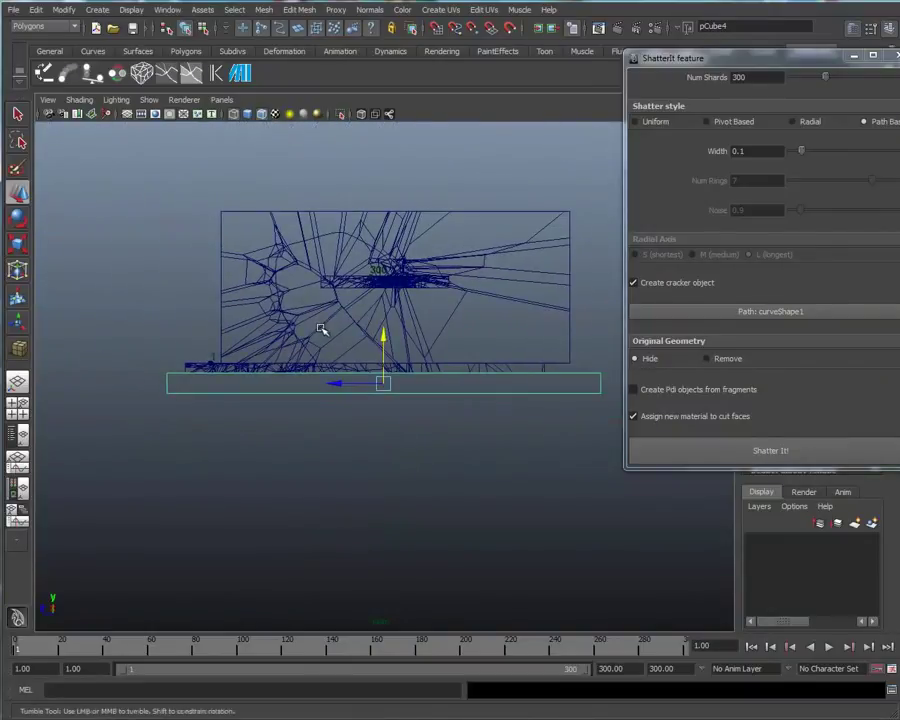
Step: Return to the perspective view and make the ground slab a passive Pdi body with the Auto bounding volume
{"action": "left_click", "coordinate": [221, 99]}
{"action": "mouse_move", "coordinate": [247, 116]}
{"action": "left_click", "coordinate": [366, 116]}
{"action": "left_click_drag", "start_coordinate": [466, 264], "coordinate": [426, 296], "text": "alt"}
{"action": "left_click", "coordinate": [854, 57]}
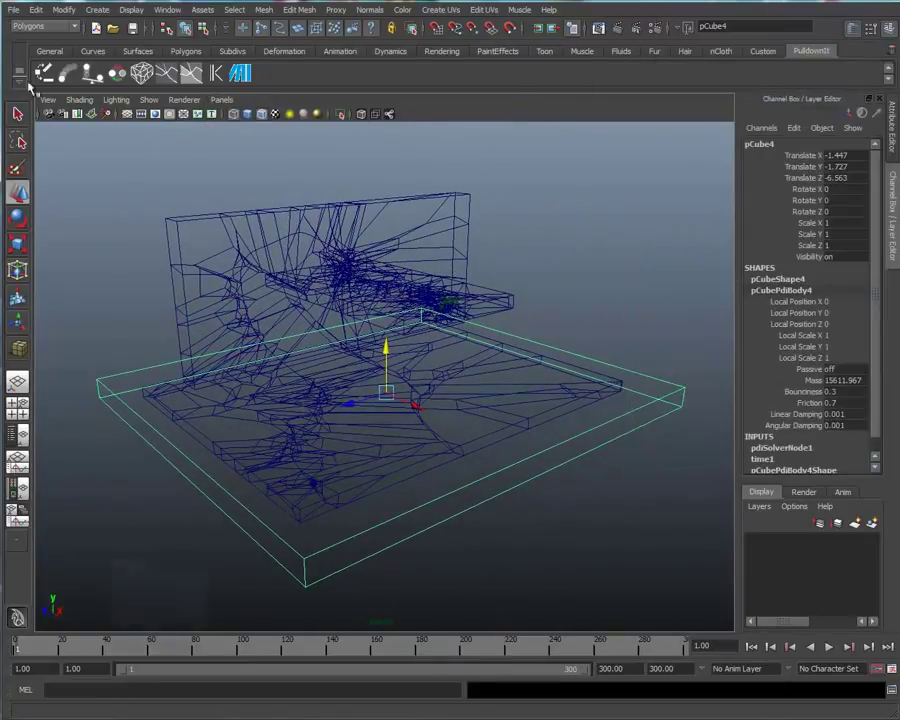
{"action": "left_click", "coordinate": [43, 73]}
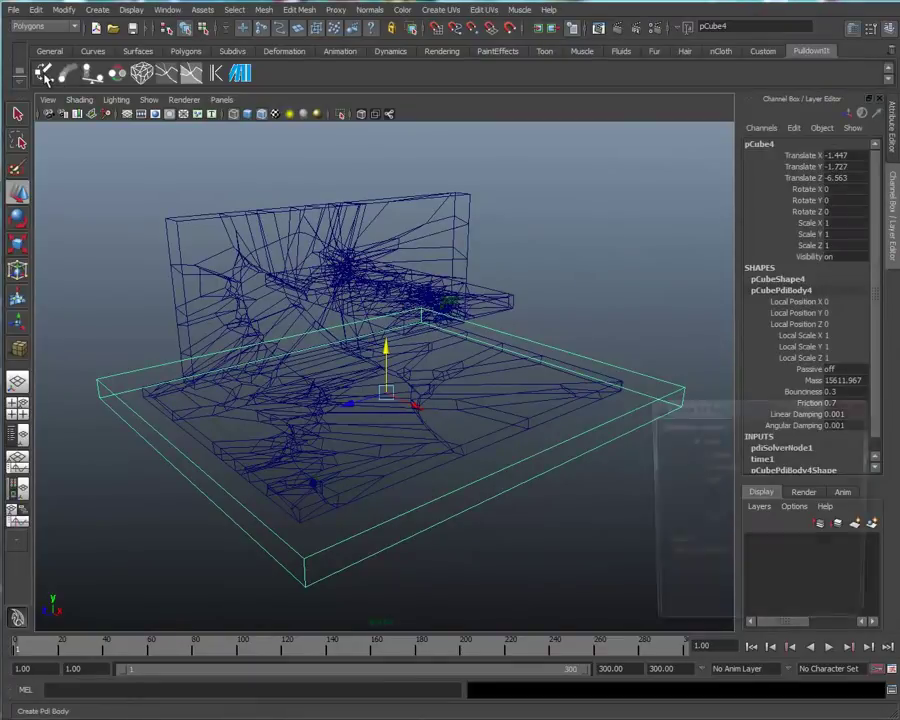
{"action": "left_click_drag", "start_coordinate": [730, 415], "coordinate": [730, 143]}
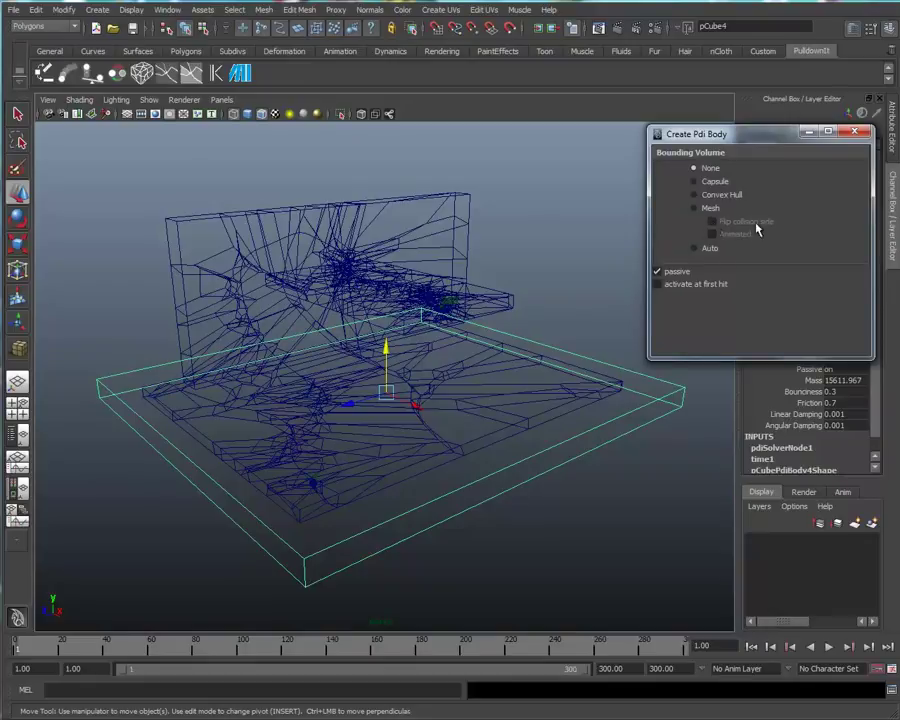
{"action": "left_click", "coordinate": [696, 250]}
Step: Select pdiShatterGroup and make its fragments Pdi bodies with the Auto bounding volume
{"action": "left_click", "coordinate": [327, 303]}
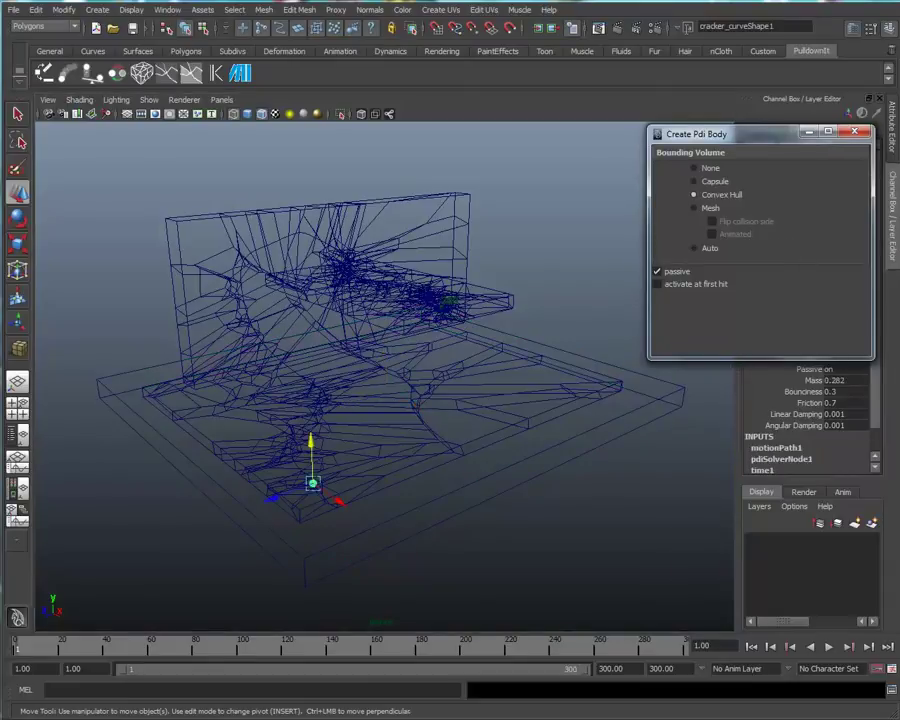
{"action": "key", "text": "Right"}
{"action": "key", "text": "Right"}
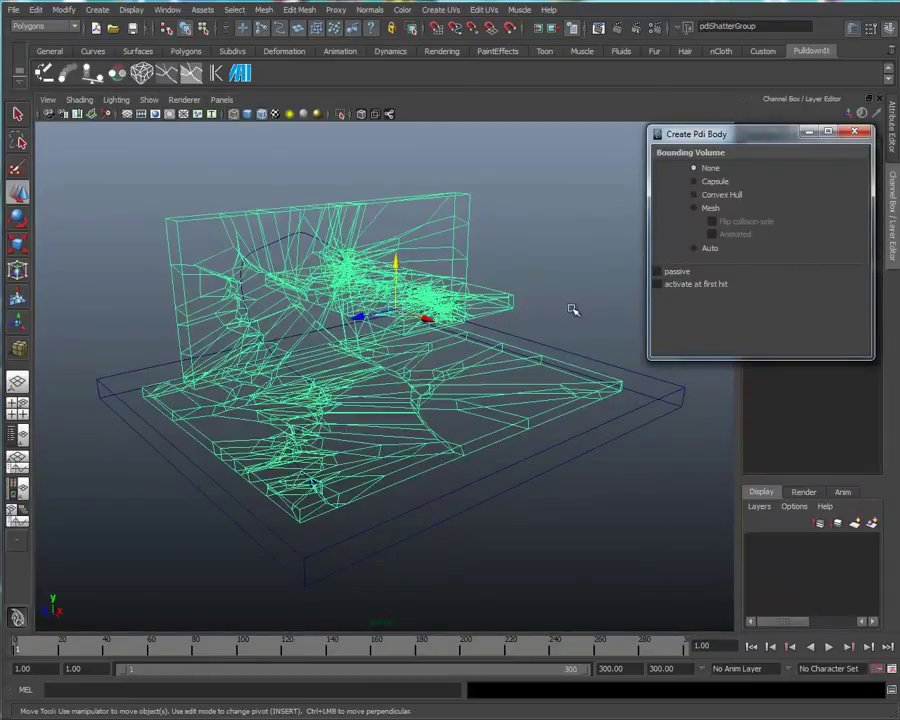
{"action": "left_click", "coordinate": [694, 248]}
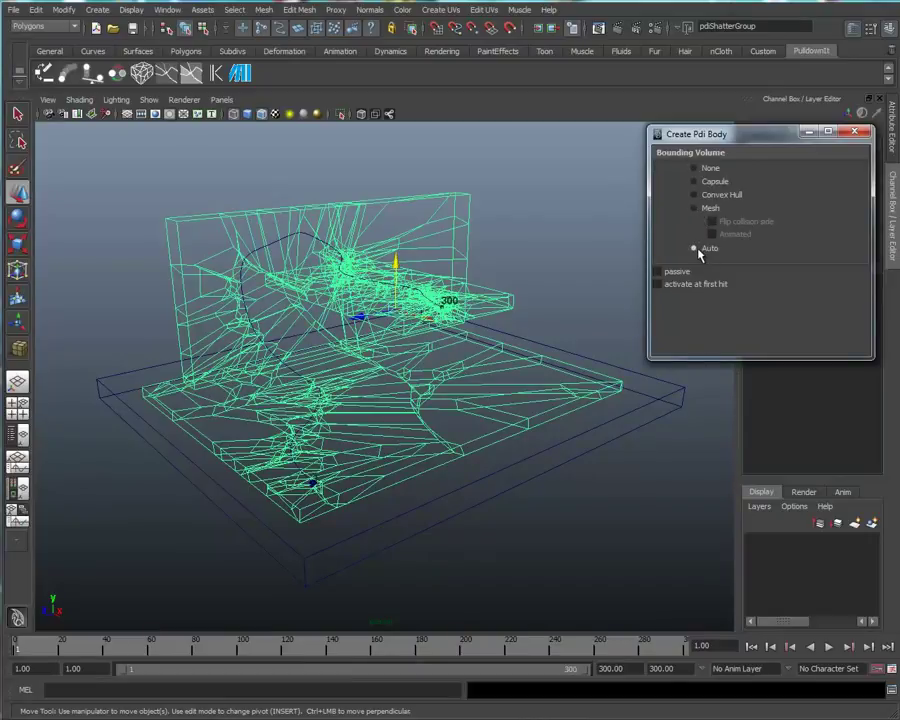
Step: Display the scene smooth shaded and select the cracker sphere at the start of the curve
{"action": "left_click_drag", "start_coordinate": [524, 460], "coordinate": [532, 468], "text": "alt"}
{"action": "left_click", "coordinate": [79, 100]}
{"action": "left_click", "coordinate": [94, 135]}
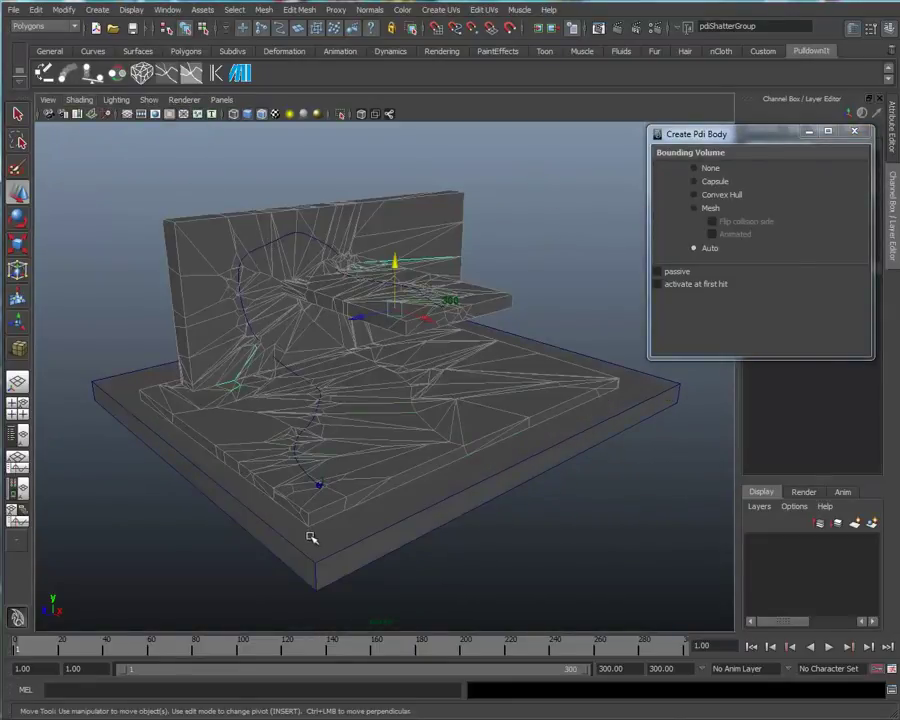
{"action": "right_click_drag", "start_coordinate": [315, 506], "coordinate": [428, 437], "text": "alt"}
{"action": "middle_click_drag", "start_coordinate": [428, 437], "coordinate": [467, 352], "text": "alt"}
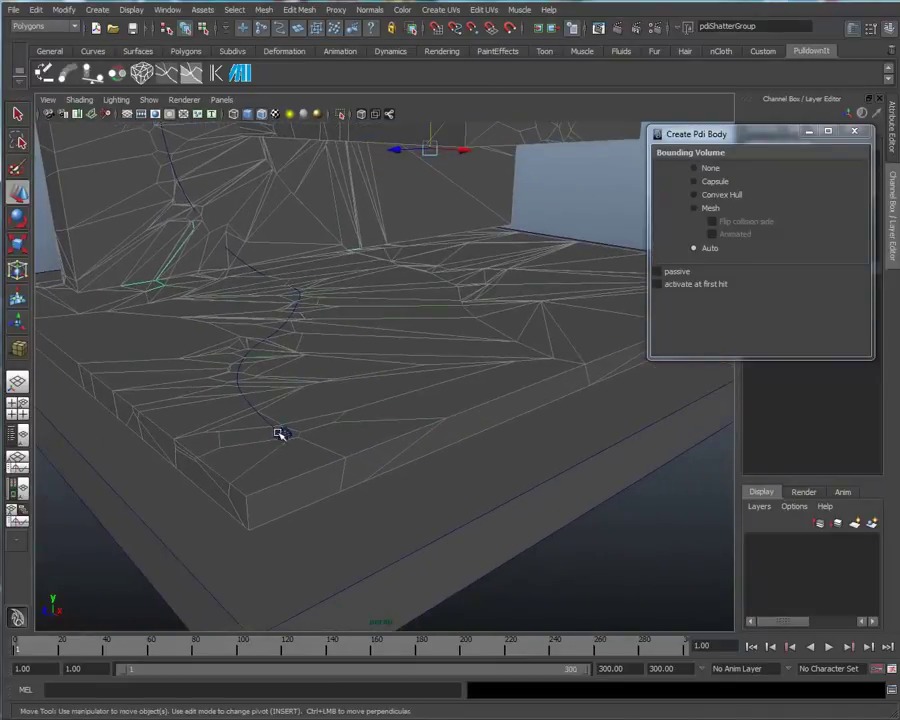
{"action": "left_click", "coordinate": [281, 431]}
{"action": "left_click_drag", "start_coordinate": [231, 432], "coordinate": [234, 445], "text": "alt"}
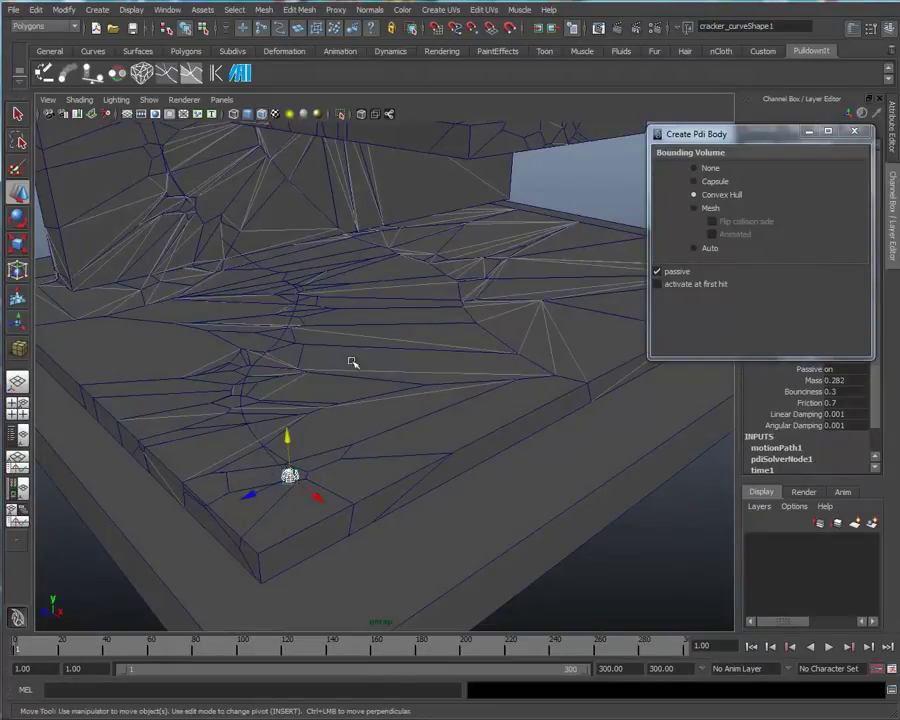
Step: Play the simulation to watch the cracker travel along the curve through the whole structure
{"action": "middle_click_drag", "start_coordinate": [390, 412], "coordinate": [427, 475], "text": "alt"}
{"action": "right_click_drag", "start_coordinate": [427, 475], "coordinate": [384, 492], "text": "alt"}
{"action": "left_click_drag", "start_coordinate": [384, 492], "coordinate": [374, 484], "text": "alt"}
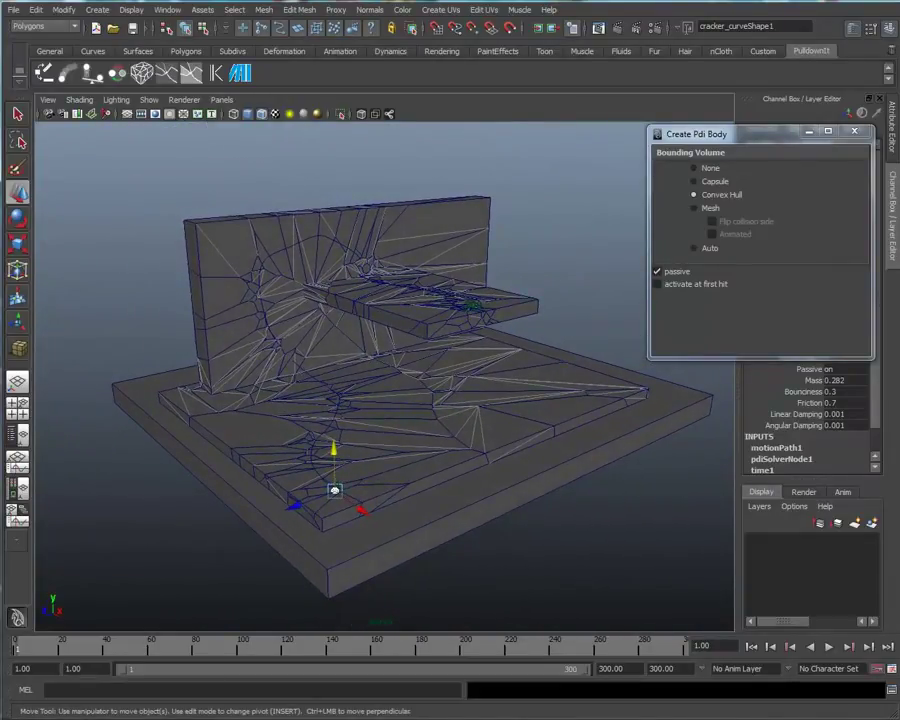
{"action": "left_click", "coordinate": [830, 647]}
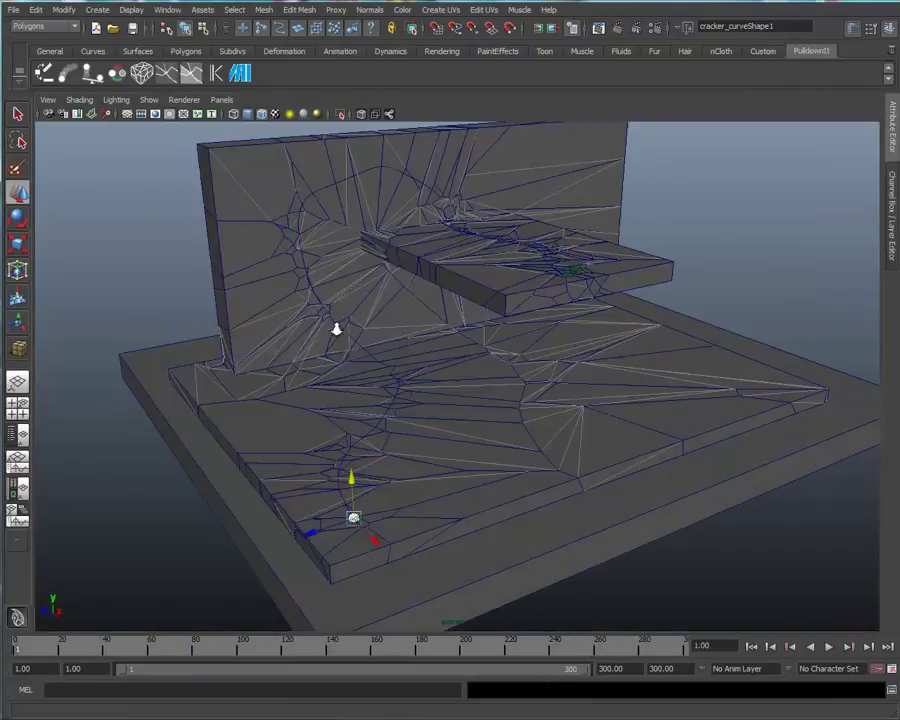
Step: Set the end key time of the cracker's motionPath1_uValue curve to frame 30
{"action": "left_click_drag", "start_coordinate": [390, 324], "coordinate": [323, 357], "text": "alt"}
{"action": "right_click_drag", "start_coordinate": [323, 357], "coordinate": [263, 357], "text": "alt"}
{"action": "middle_click_drag", "start_coordinate": [420, 406], "coordinate": [382, 432], "text": "alt"}
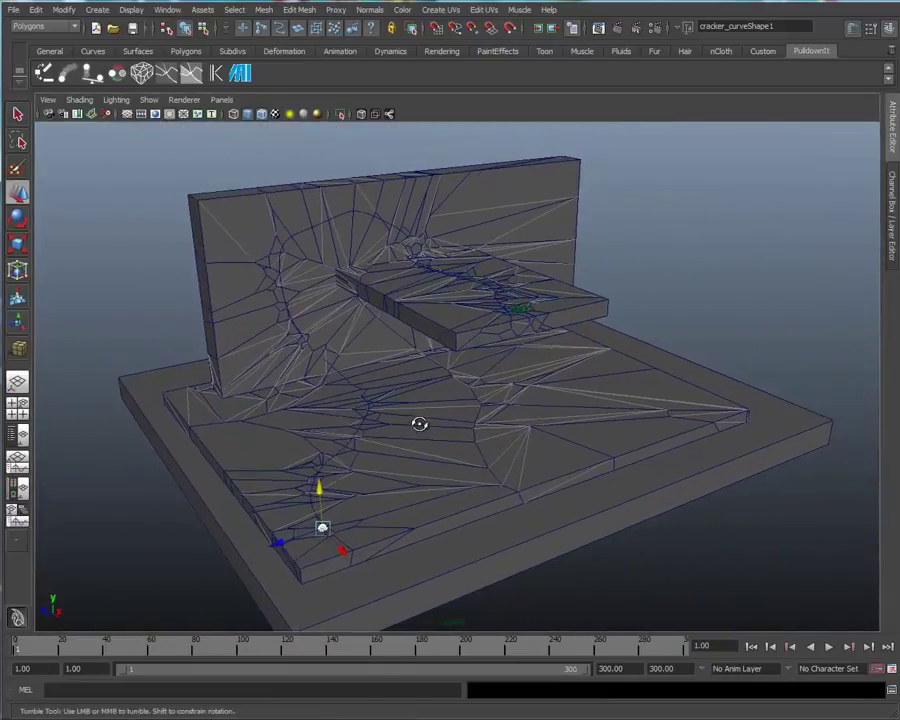
{"action": "left_click_drag", "start_coordinate": [420, 422], "coordinate": [403, 470], "text": "alt"}
{"action": "left_click_drag", "start_coordinate": [462, 476], "coordinate": [319, 482], "text": "alt"}
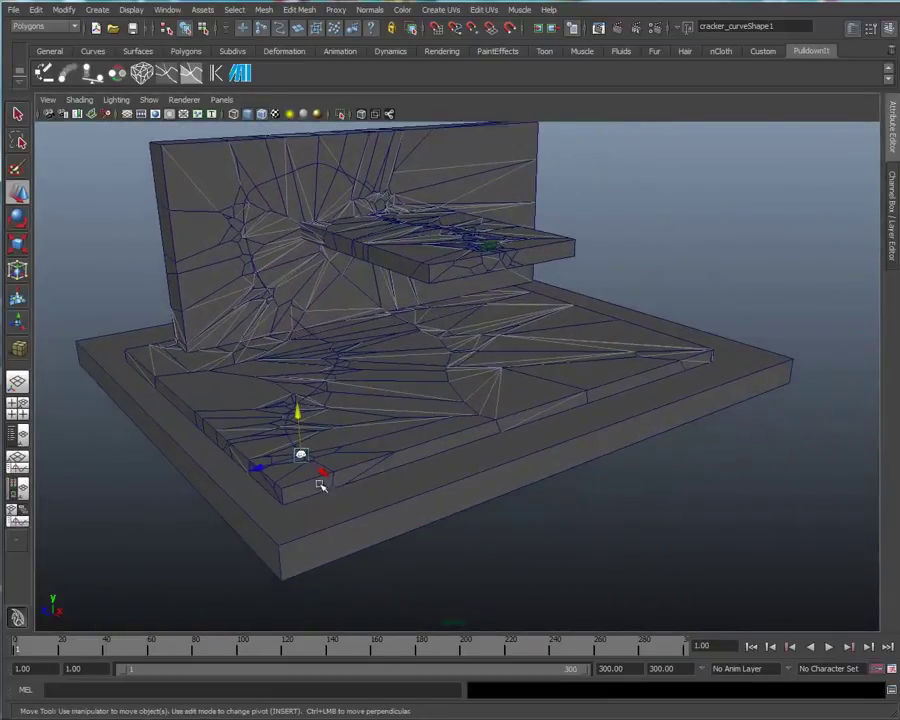
{"action": "right_click_drag", "start_coordinate": [382, 444], "coordinate": [418, 442], "text": "alt"}
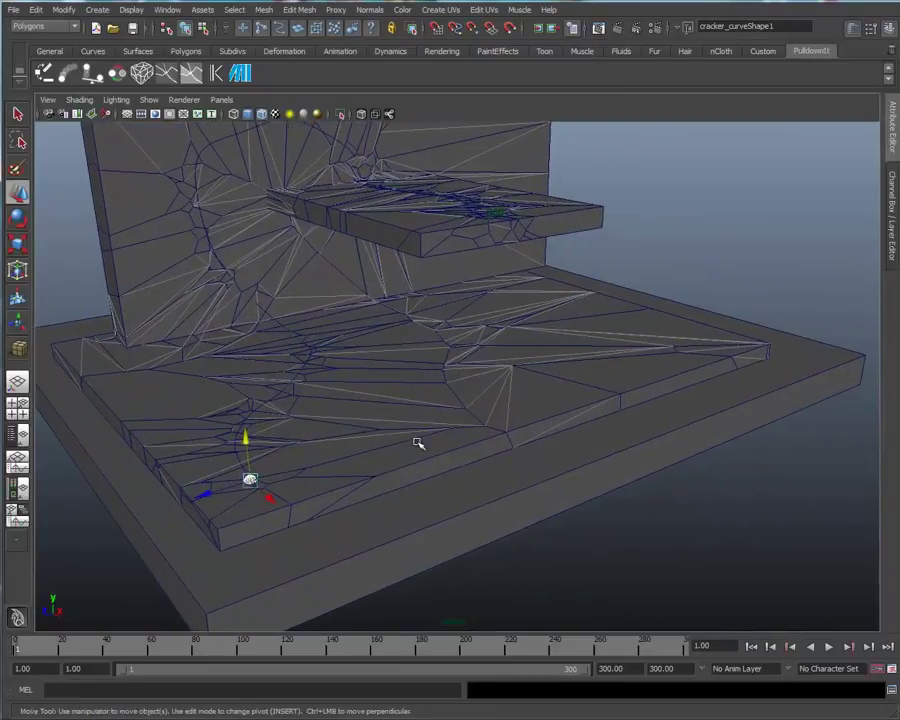
{"action": "left_click", "coordinate": [894, 130]}
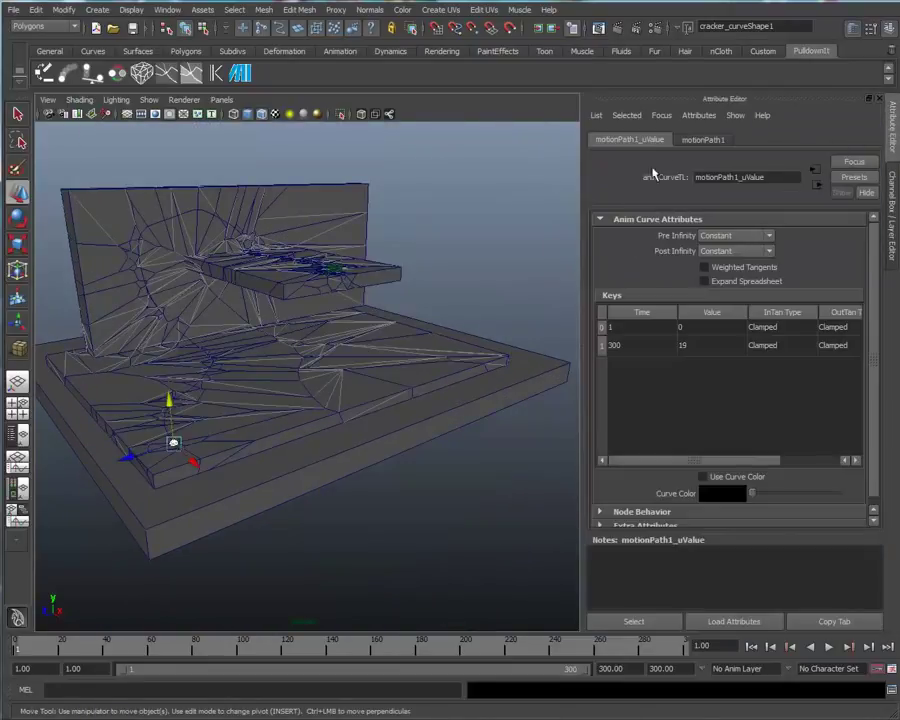
{"action": "left_click", "coordinate": [703, 139]}
{"action": "left_click", "coordinate": [627, 140]}
{"action": "double_click", "coordinate": [619, 345]}
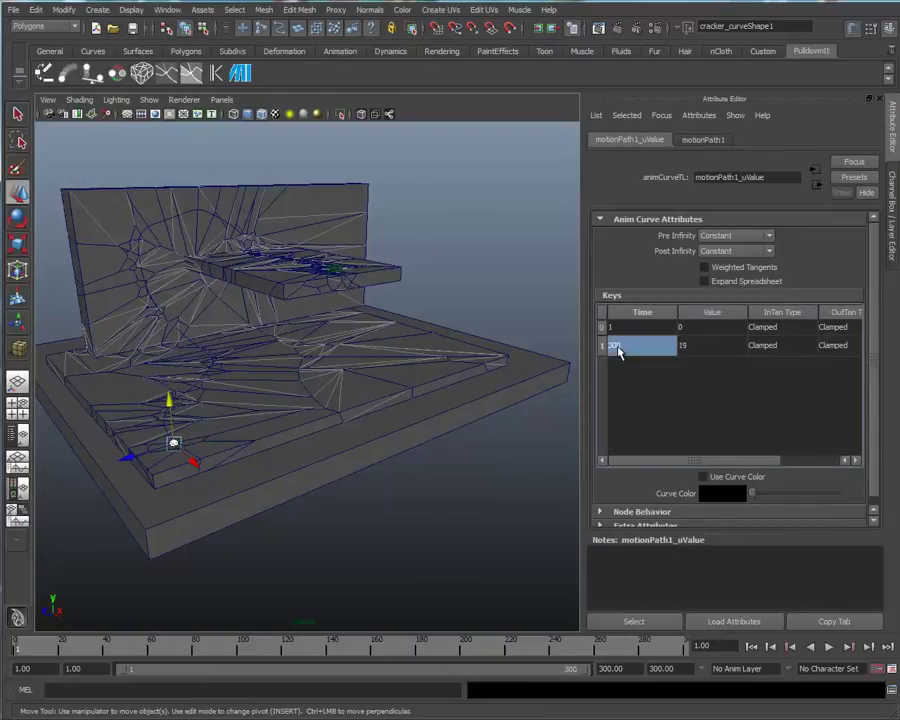
{"action": "type", "text": "30"}
{"action": "left_click", "coordinate": [681, 345]}
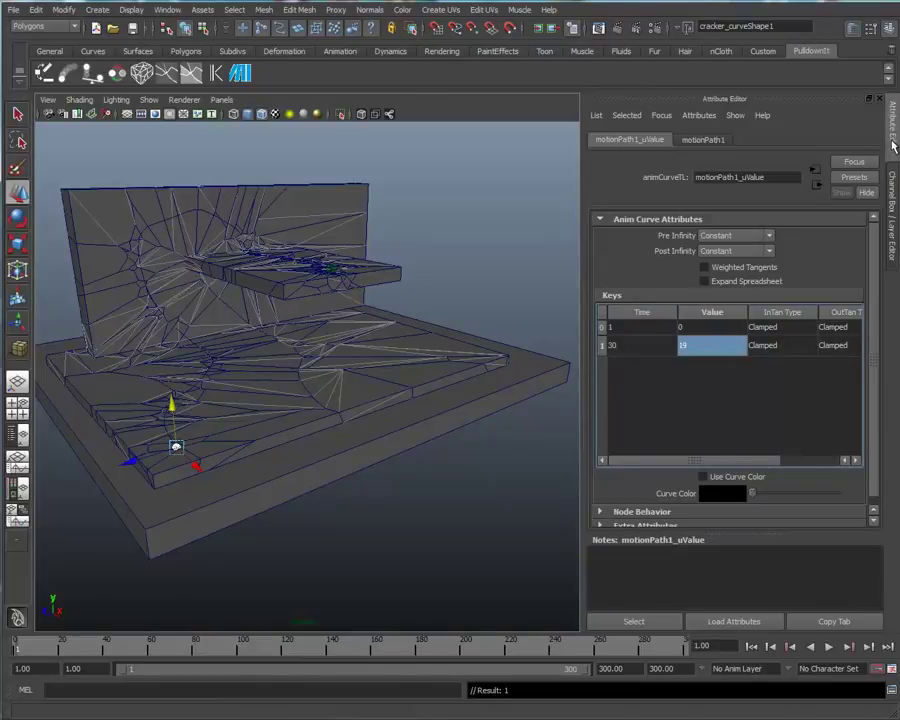
Step: Play the simulation with the faster cracker, stop it, and scrub through the early frames
{"action": "left_click", "coordinate": [893, 172]}
{"action": "right_click_drag", "start_coordinate": [598, 444], "coordinate": [416, 459], "text": "alt"}
{"action": "left_click_drag", "start_coordinate": [416, 459], "coordinate": [510, 485], "text": "alt"}
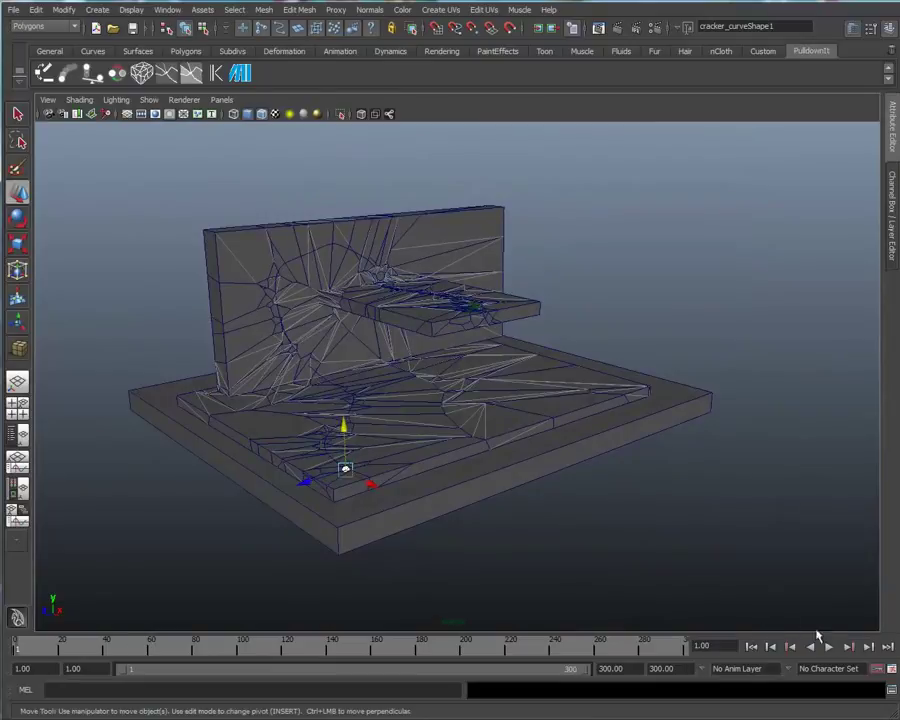
{"action": "left_click", "coordinate": [829, 647]}
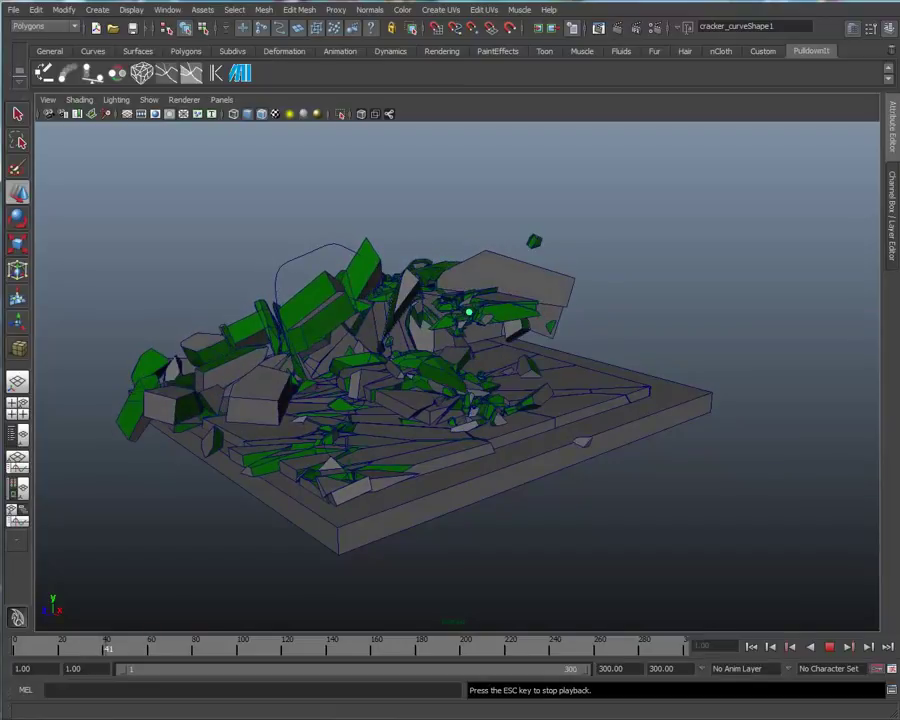
{"action": "left_click", "coordinate": [829, 648]}
{"action": "left_click_drag", "start_coordinate": [38, 650], "coordinate": [73, 650]}
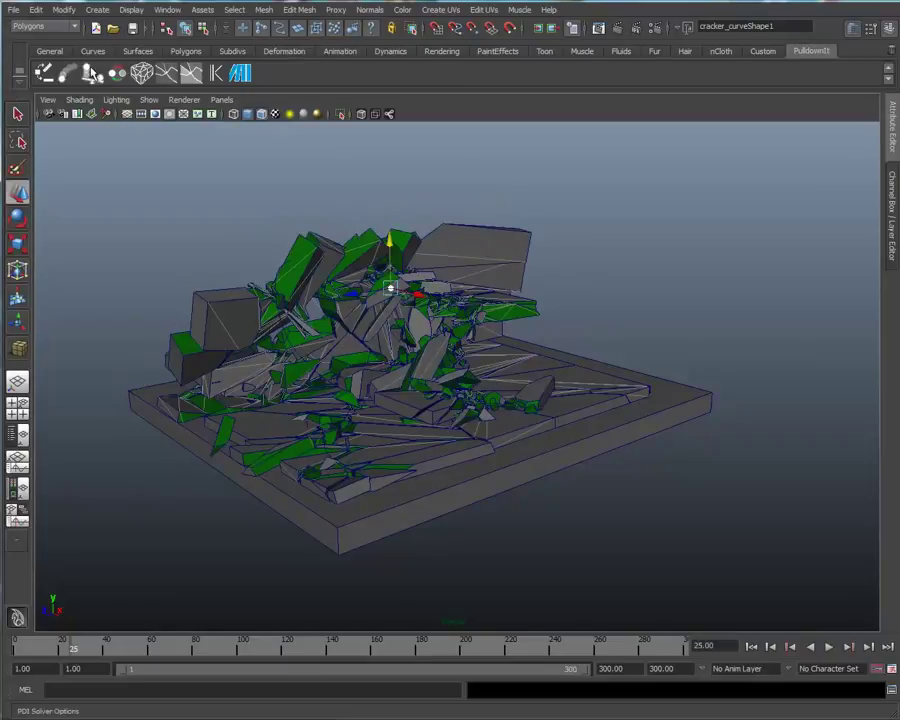
Step: Open the Pdi solver options, inspect the Substeps setting, and scrub through the cached fracture frames
{"action": "left_click", "coordinate": [91, 73]}
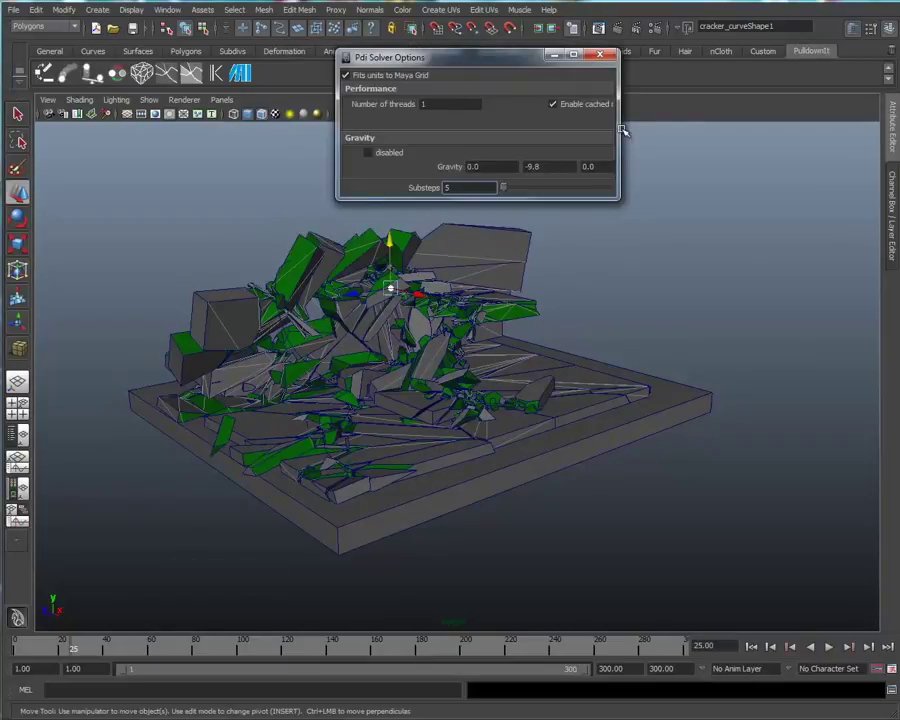
{"action": "left_click_drag", "start_coordinate": [620, 134], "coordinate": [714, 135]}
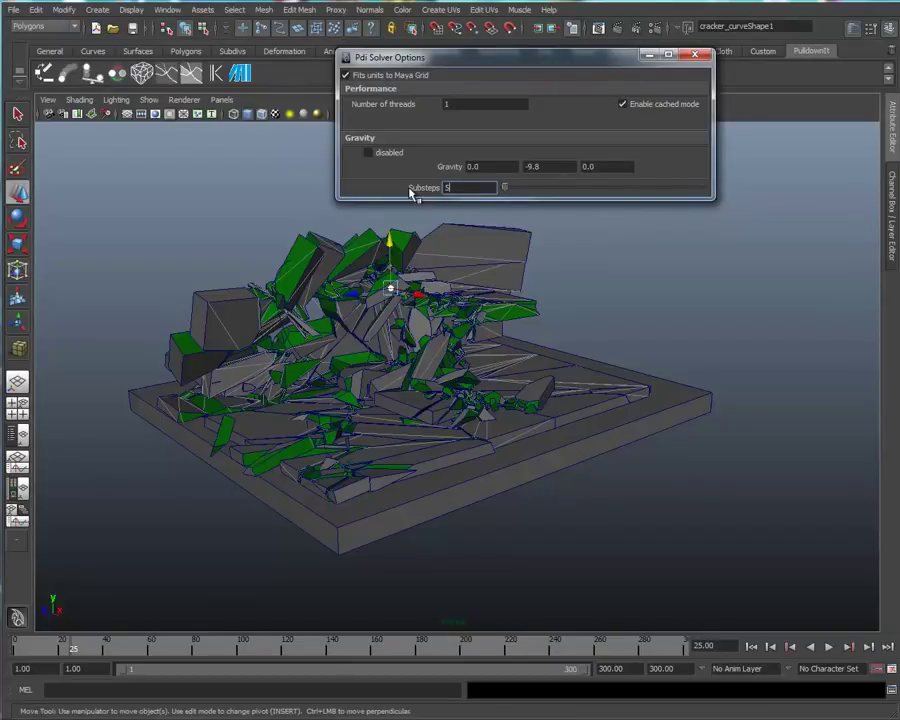
{"action": "double_click", "coordinate": [448, 187]}
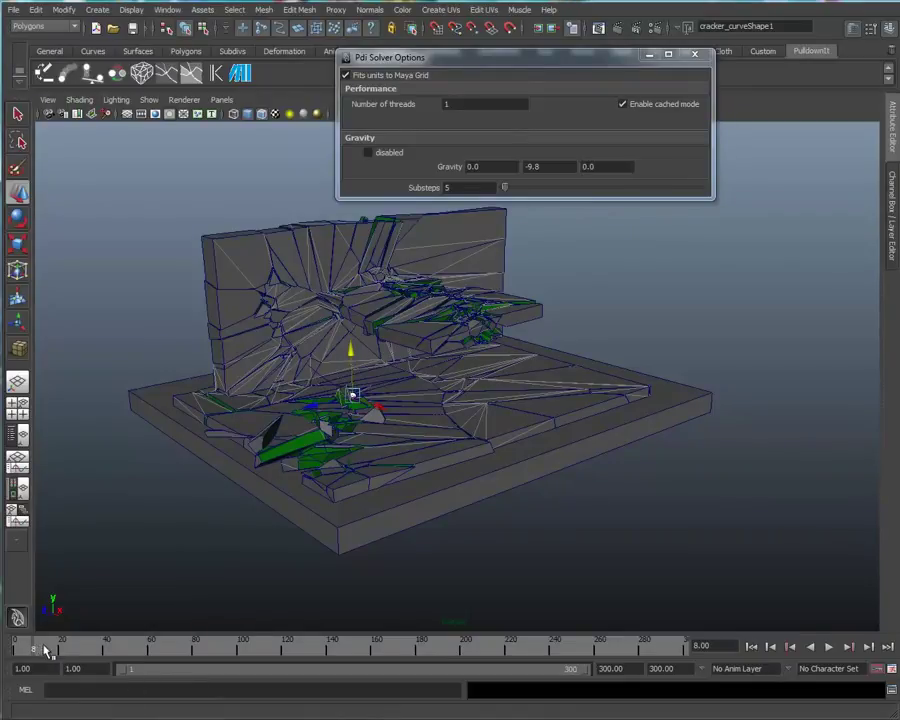
{"action": "left_click_drag", "start_coordinate": [85, 648], "coordinate": [55, 647]}
{"action": "key", "text": "Escape"}
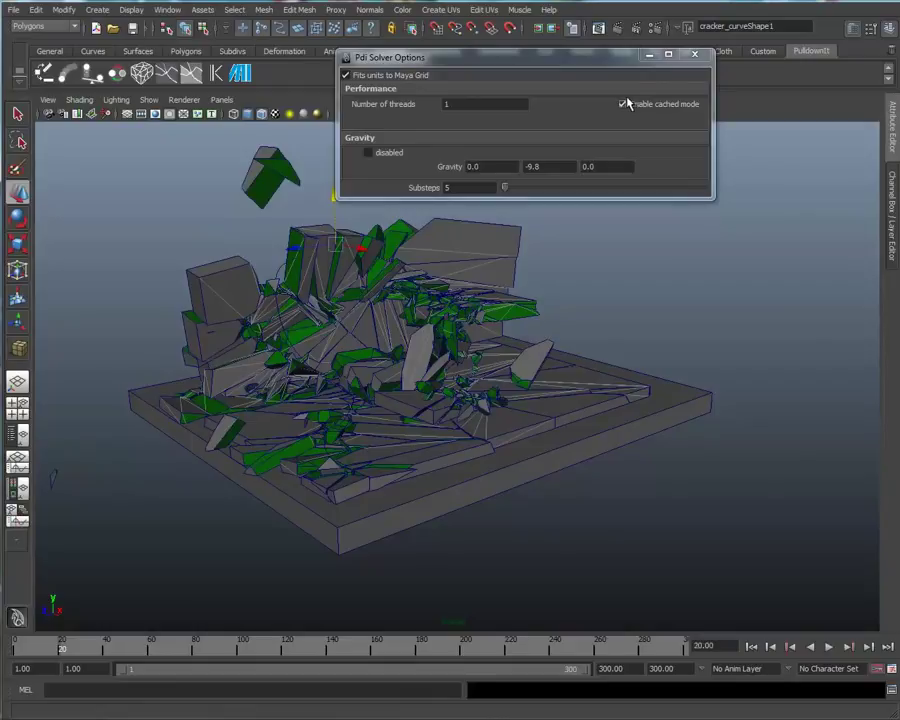